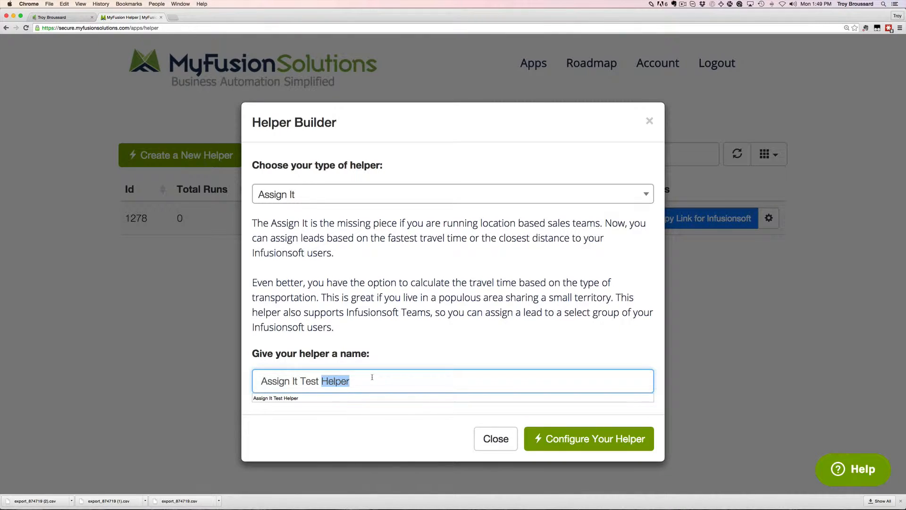
- Start configuring the Assign It helper named Assign It Test Helper and set it to assign by Shortest Travel Time to User
left_click(417, 385)
left_click(581, 439)
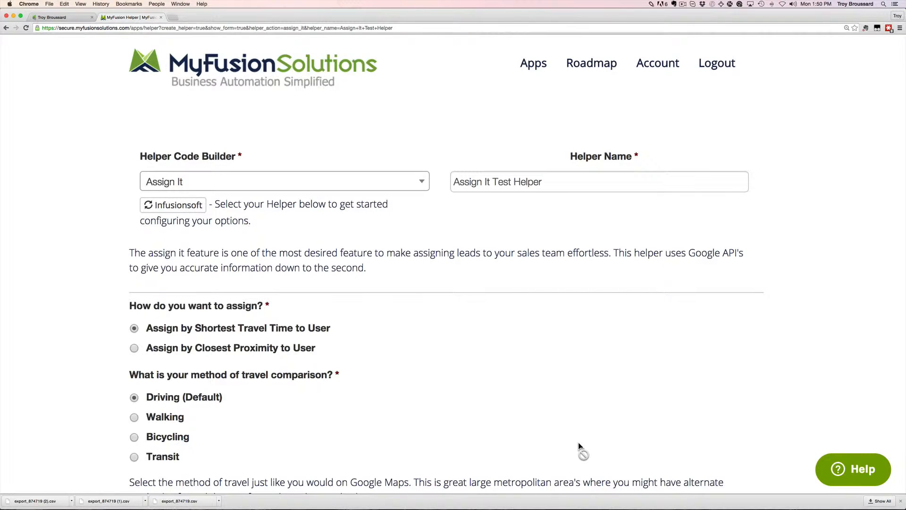
scroll(579, 446, "down", 5)
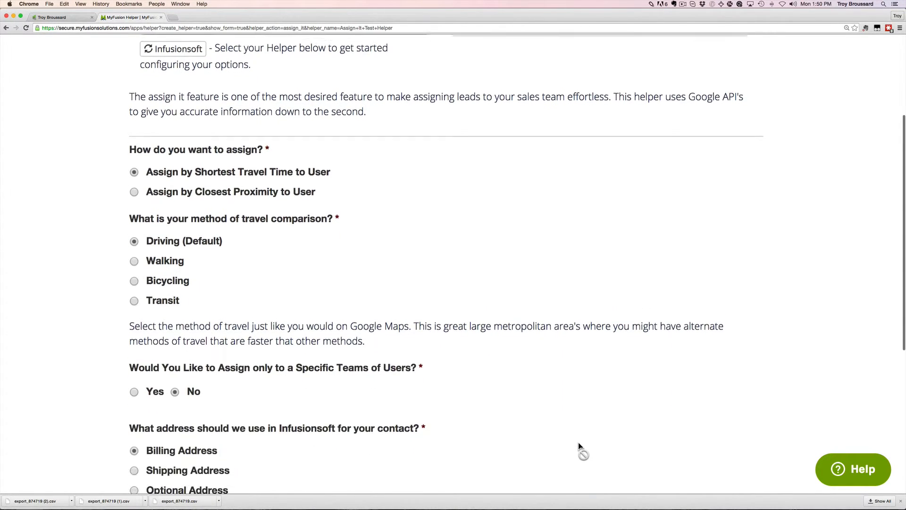
scroll(580, 446, "down", 3)
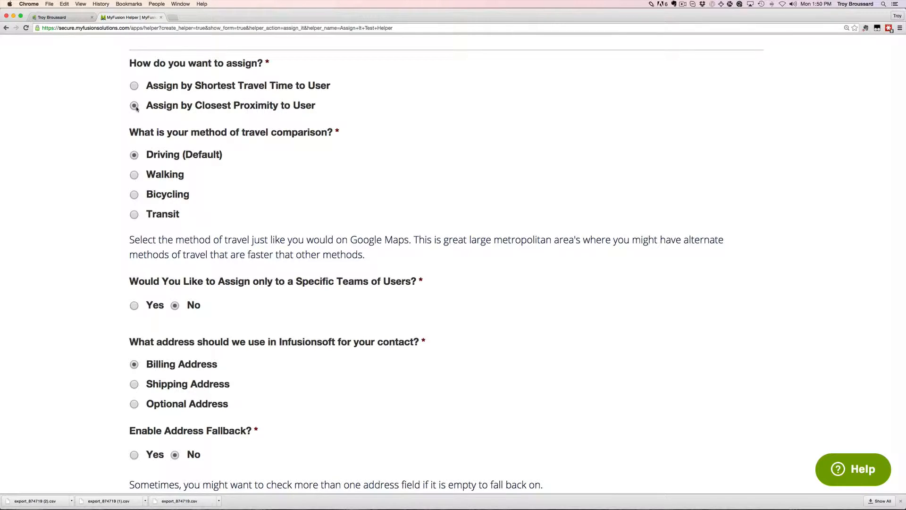
left_click(134, 87)
- Try assigning only to a specific team of users, view the available Infusionsoft teams, and set the option back to No
scroll(271, 172, "down", 5)
scroll(270, 173, "down", 4)
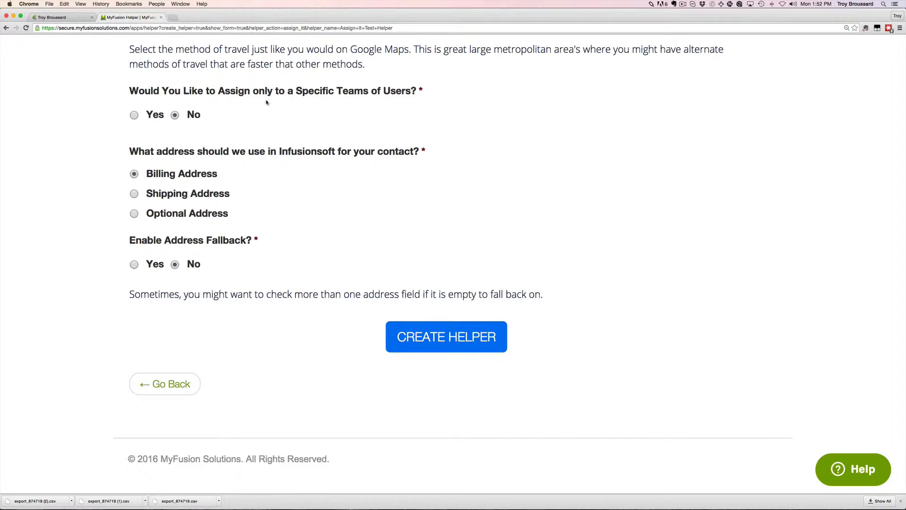
left_click(135, 117)
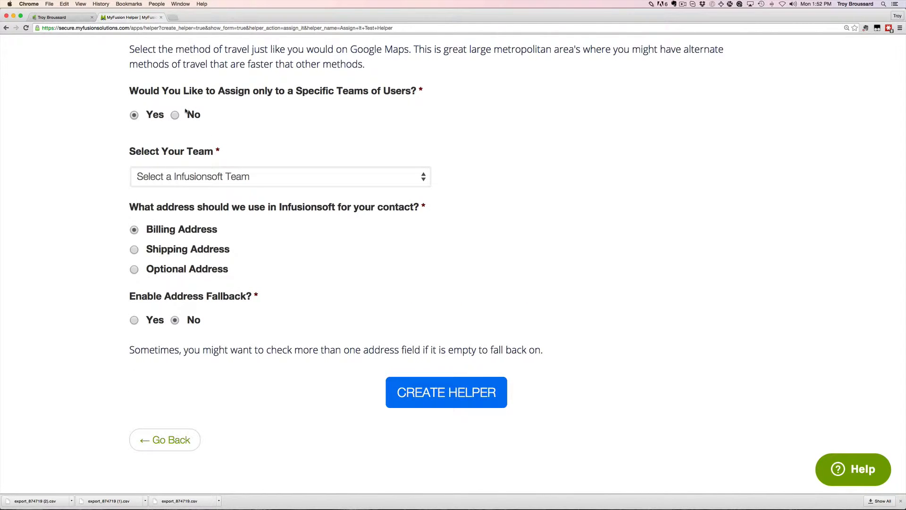
left_click(245, 179)
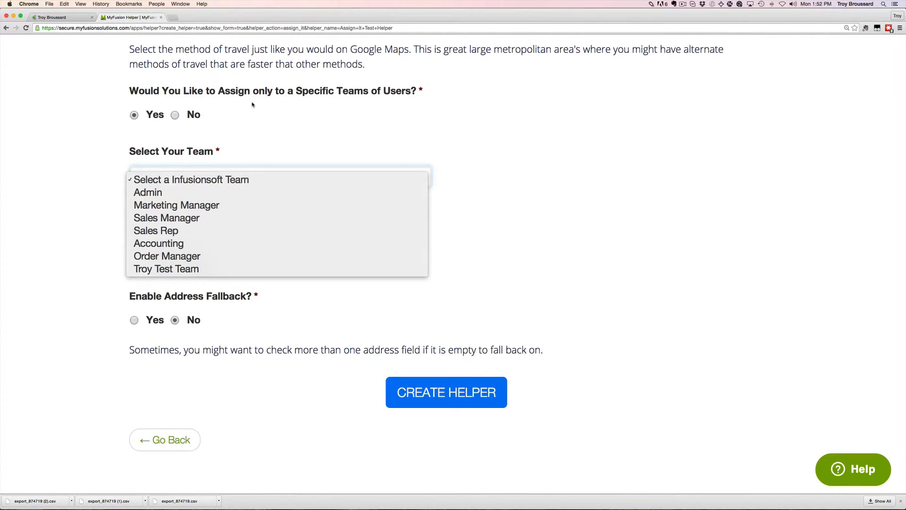
left_click(222, 109)
left_click(181, 117)
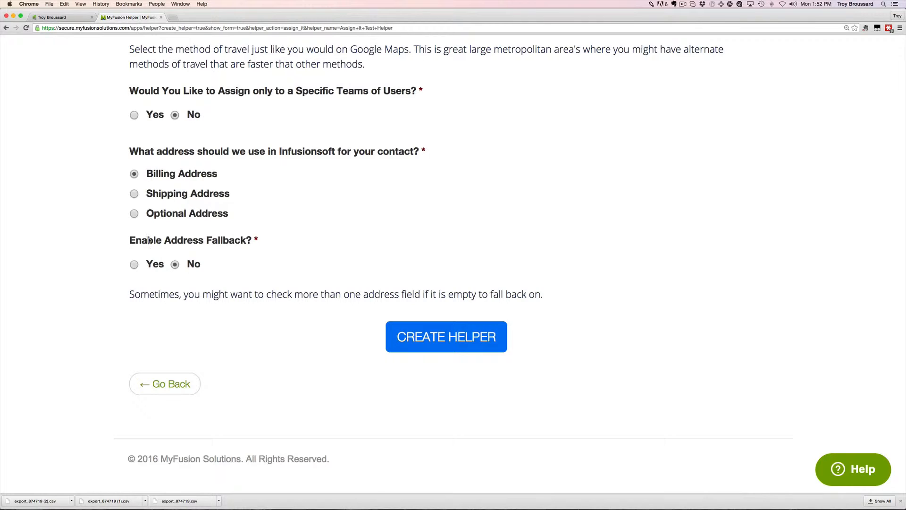
- Enable the address fallback with Shipping Address as the fallback, review the settings, and create the helper
left_click(135, 266)
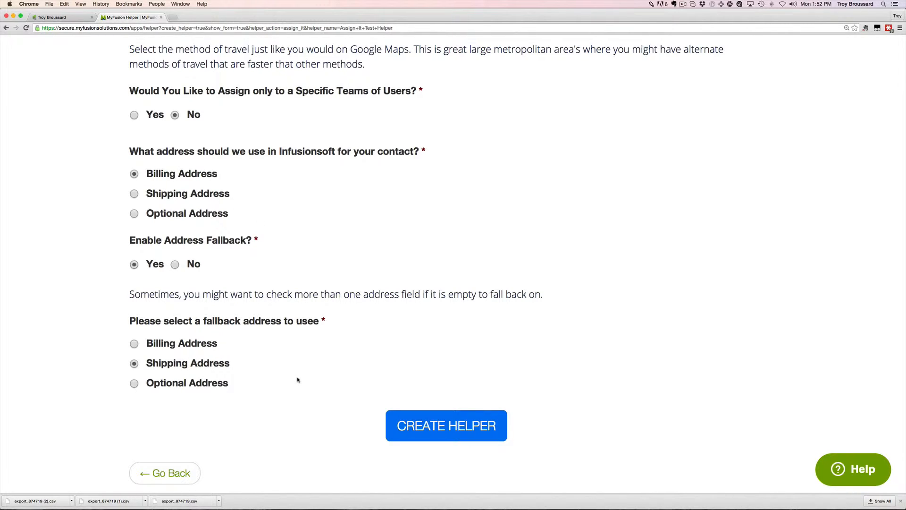
scroll(297, 379, "up", 5)
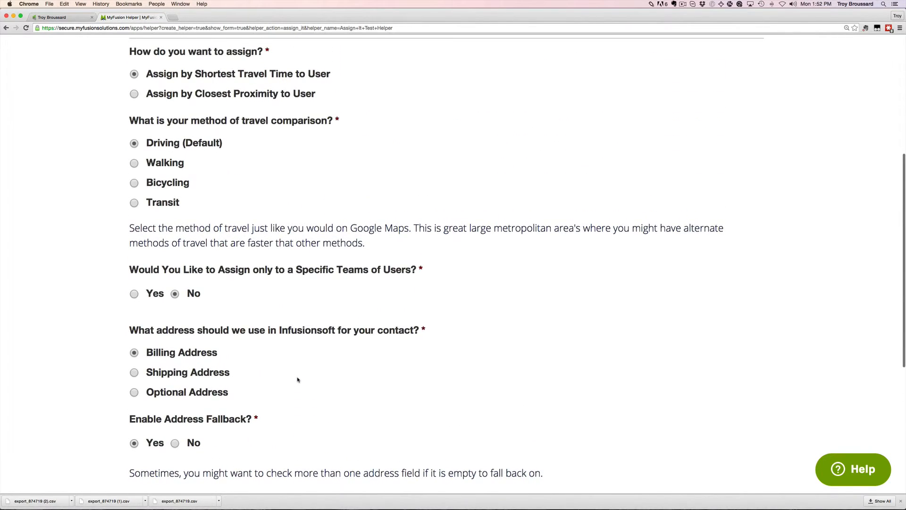
scroll(297, 380, "up", 3)
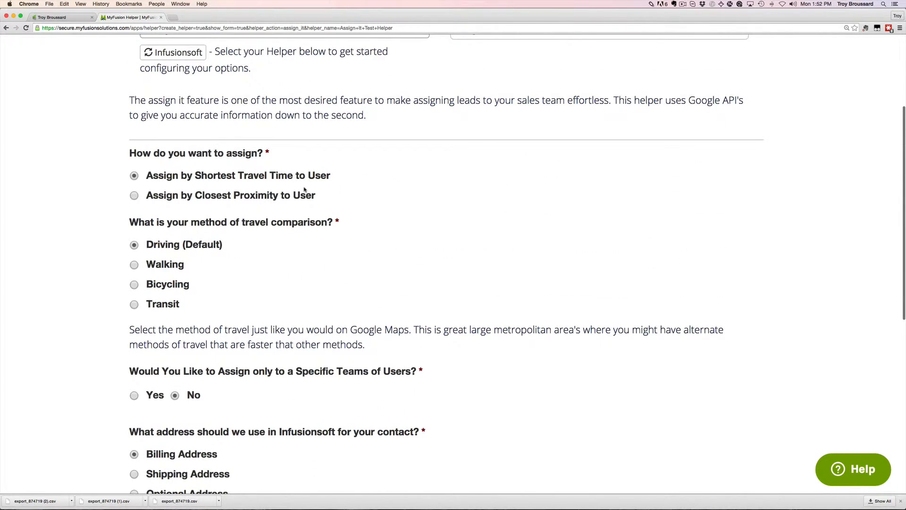
scroll(304, 189, "down", 4)
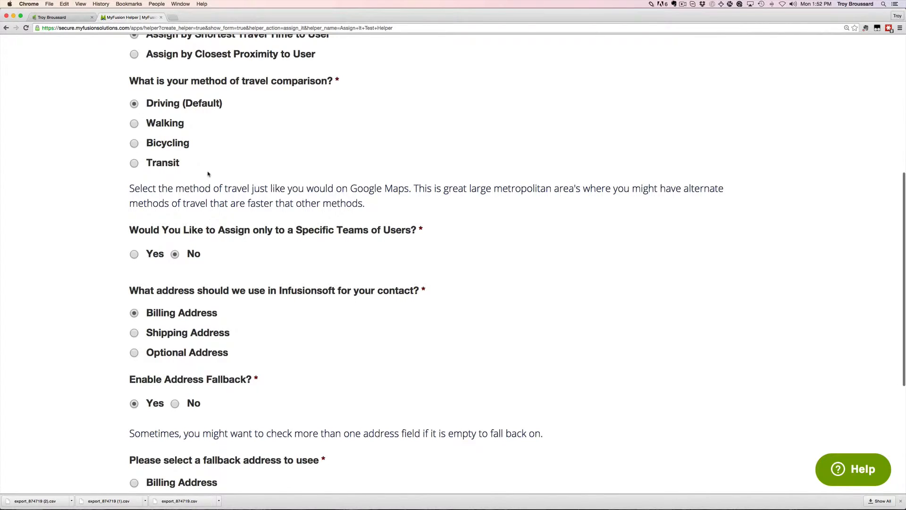
scroll(208, 174, "down", 4)
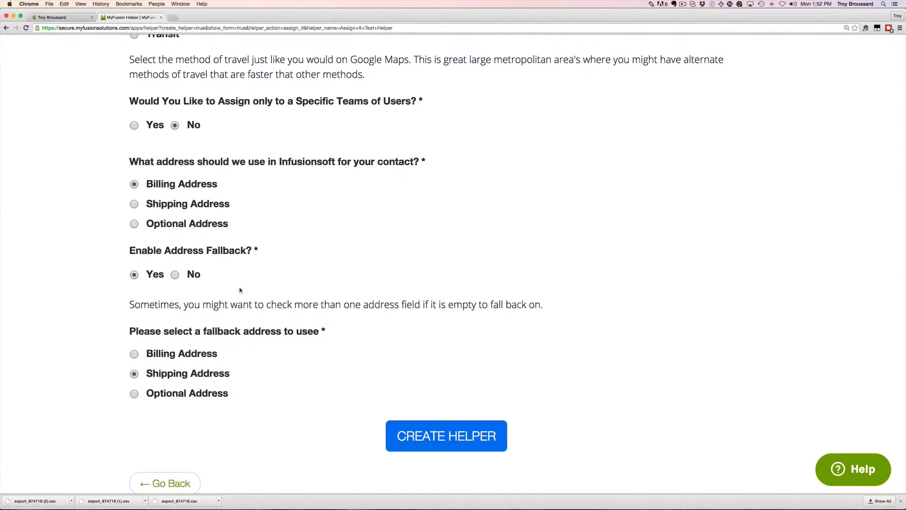
left_click(427, 434)
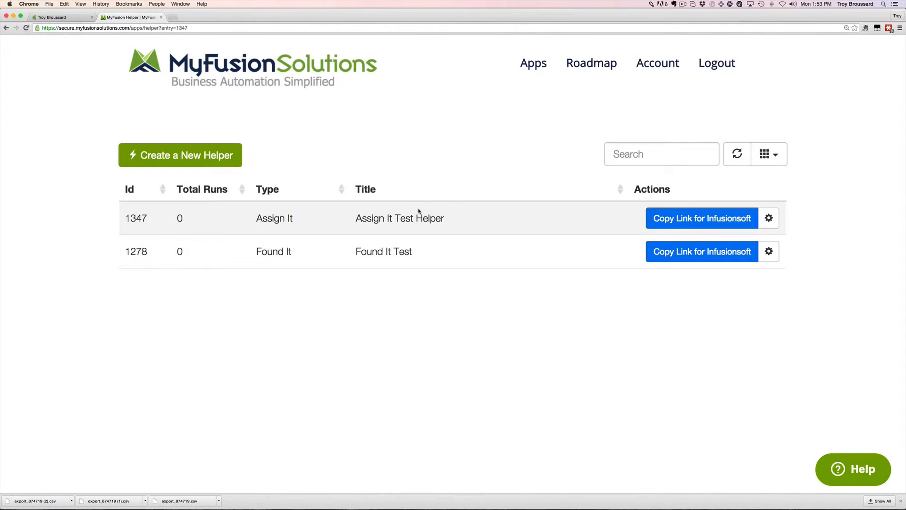
- Copy the Assign It Test Helper's link for Infusionsoft and open the Assign to Rep sequence in the Infusionsoft Campaign Builder
left_click(698, 220)
left_click(60, 17)
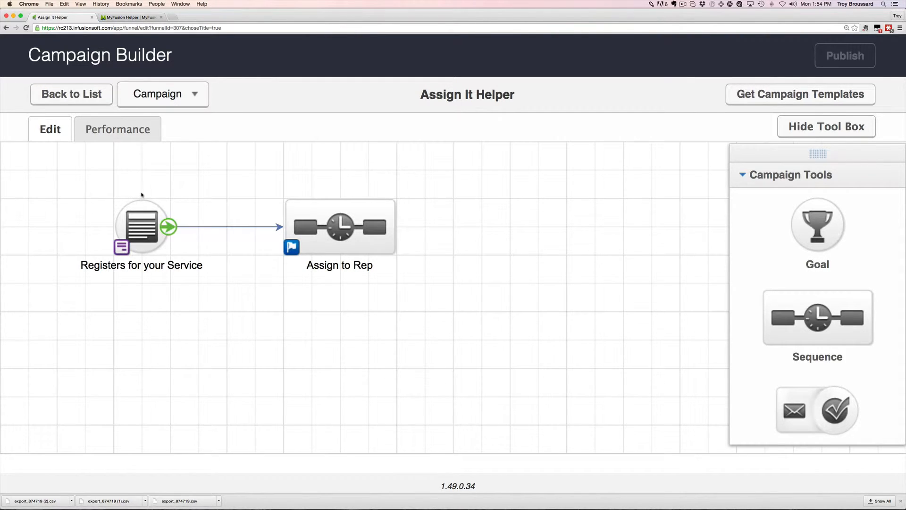
mouse_move(132, 222)
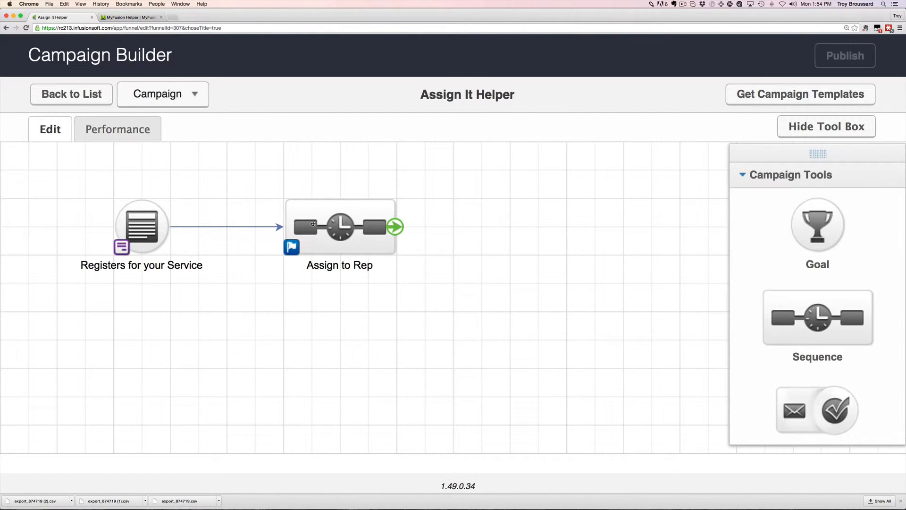
double_click(338, 223)
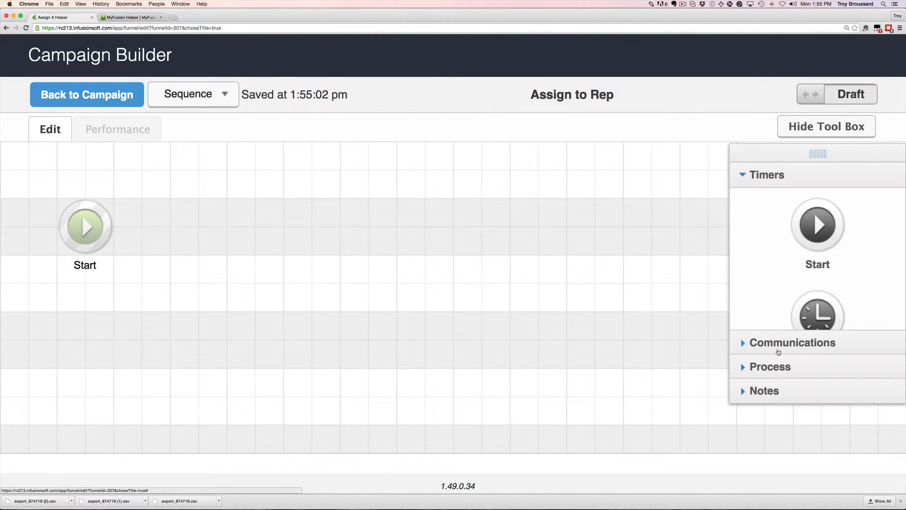
- Add a Send HTTP Post process to the sequence directly after Start
left_click(764, 372)
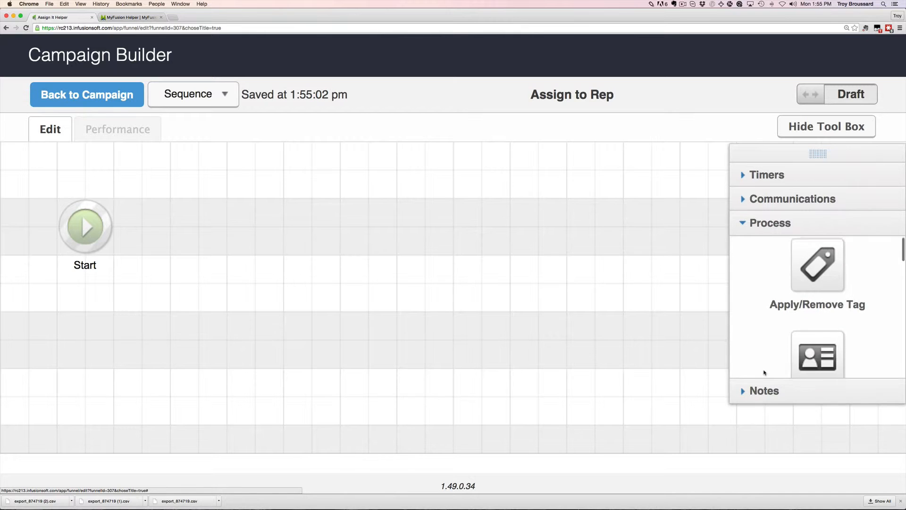
scroll(764, 372, "down", 10)
scroll(765, 372, "down", 8)
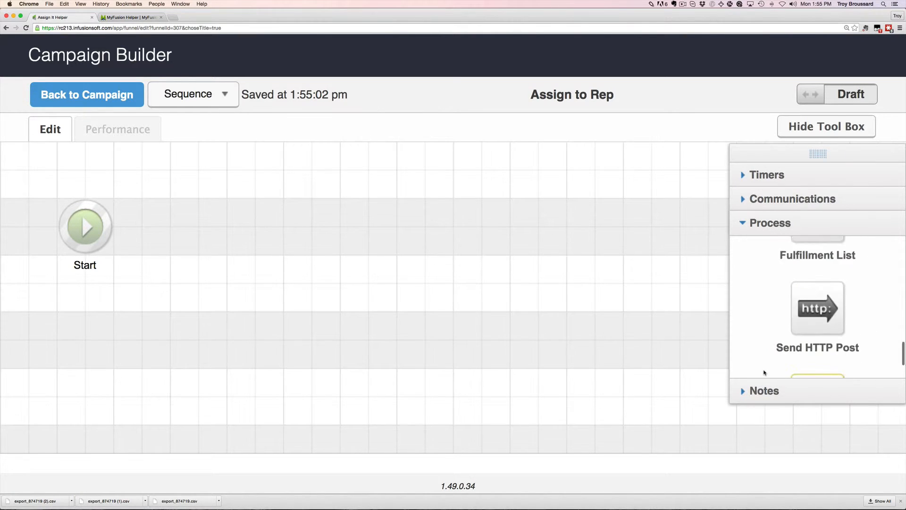
scroll(766, 373, "up", 3)
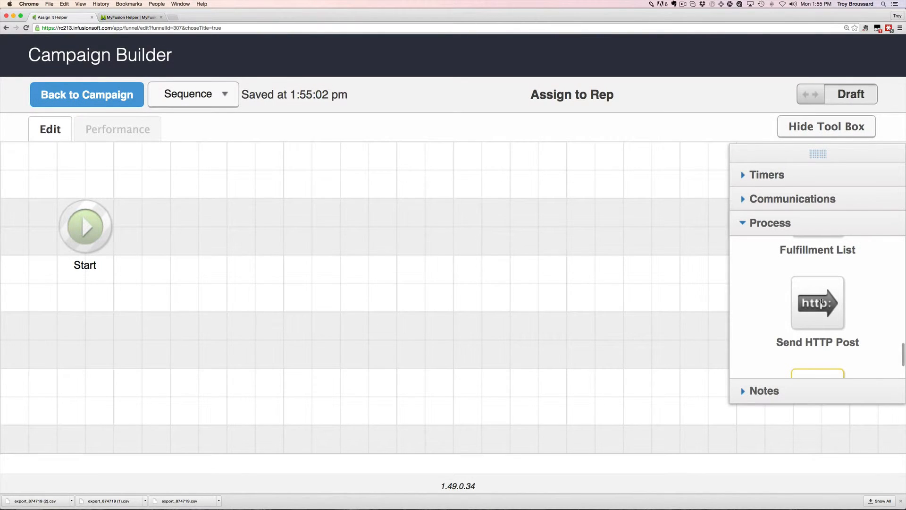
left_click_drag(821, 302, 177, 219)
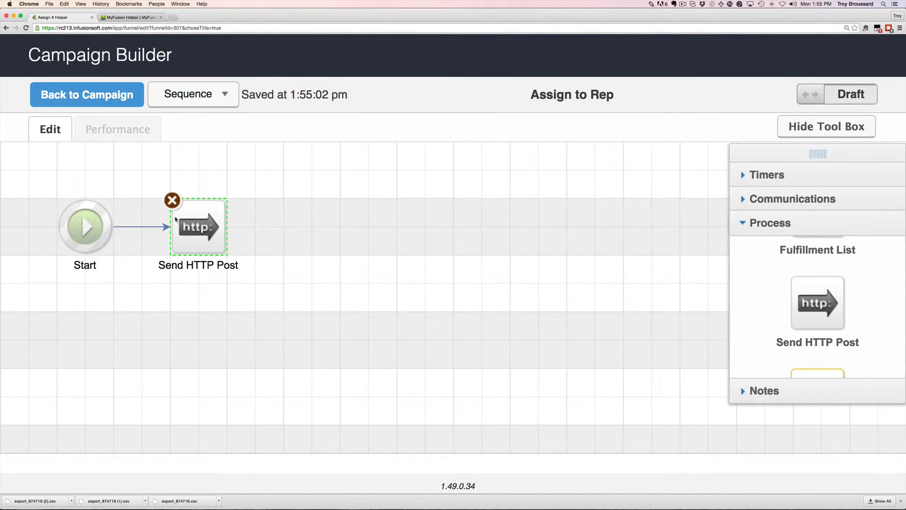
- Rename the HTTP post step as "MyFusion Helper -> Assign It"
left_click(198, 264)
type("MyFusion -")
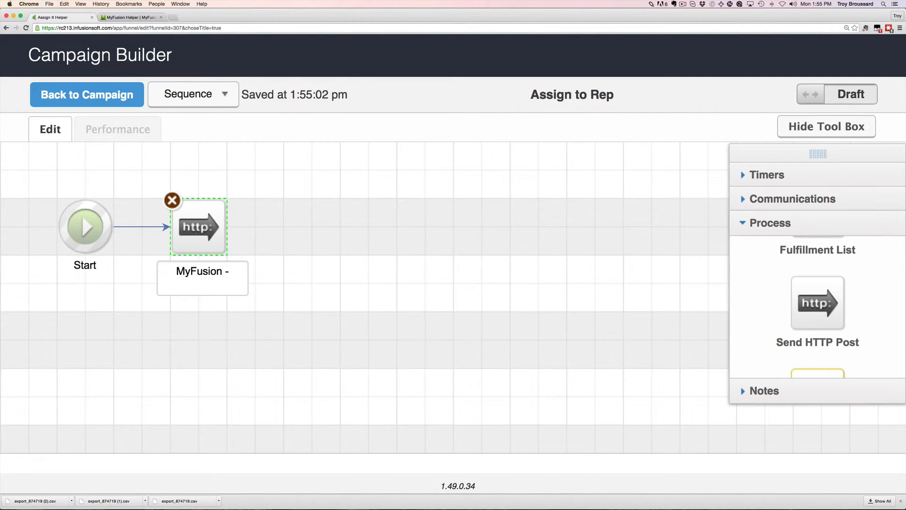
key("BackSpace")
type("H")
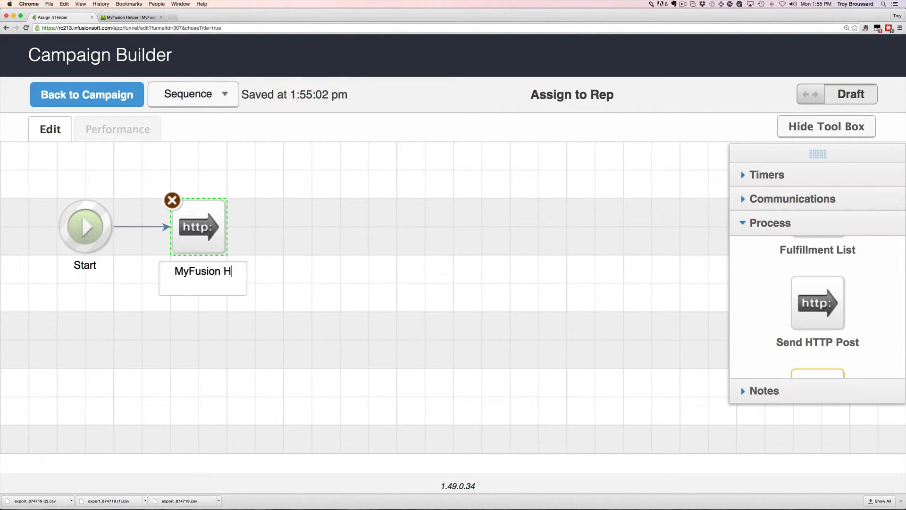
type("elper -> Assign")
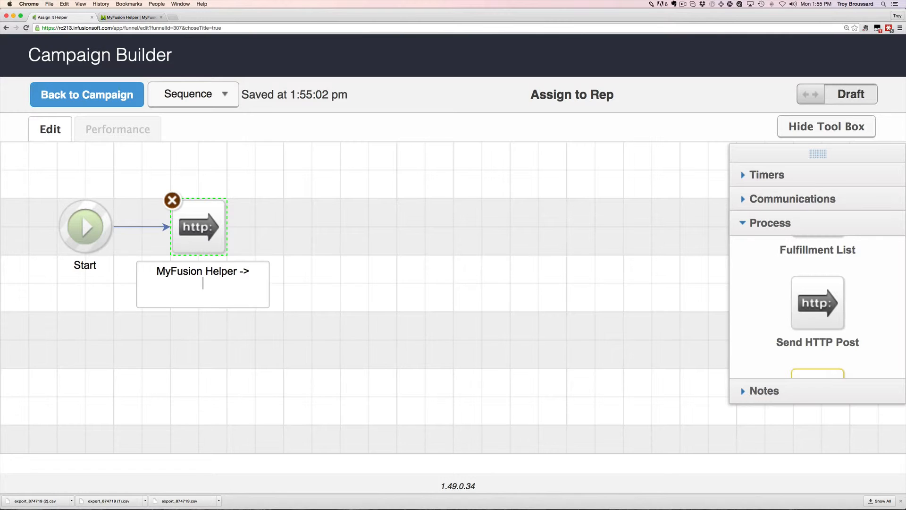
type(" It")
left_click(432, 257)
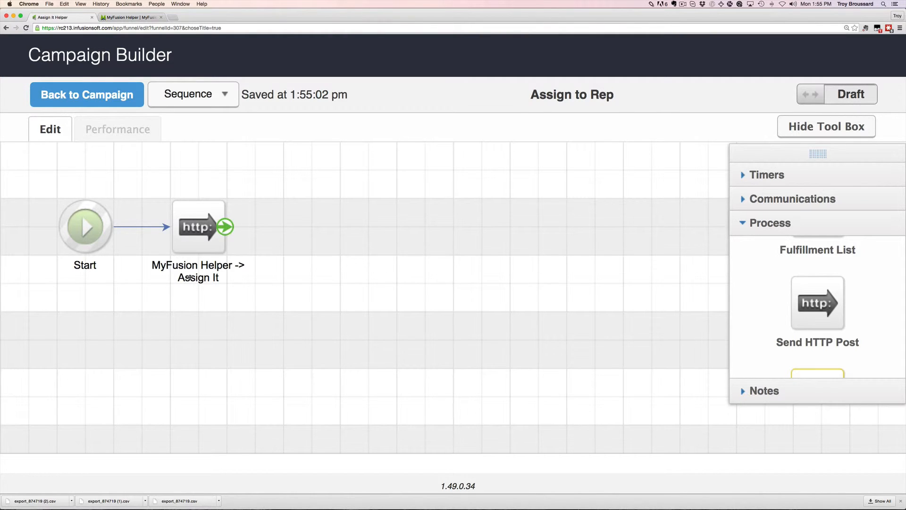
- Paste the copied helper link as the HTTP post's POST URL and mark the post as Ready
double_click(201, 239)
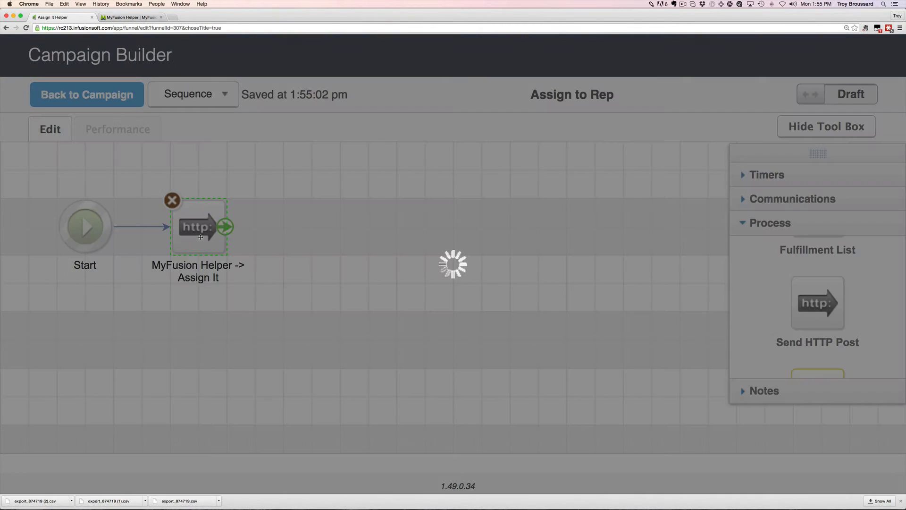
key("super+v")
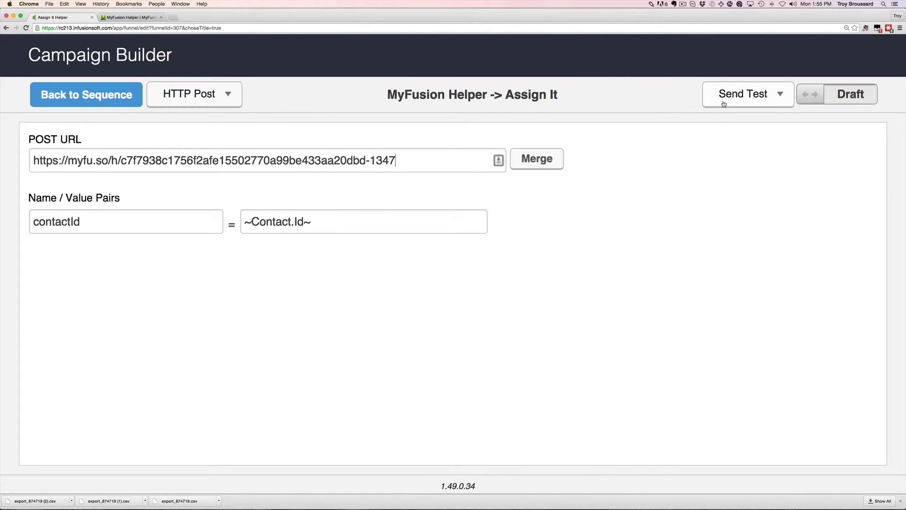
left_click(818, 92)
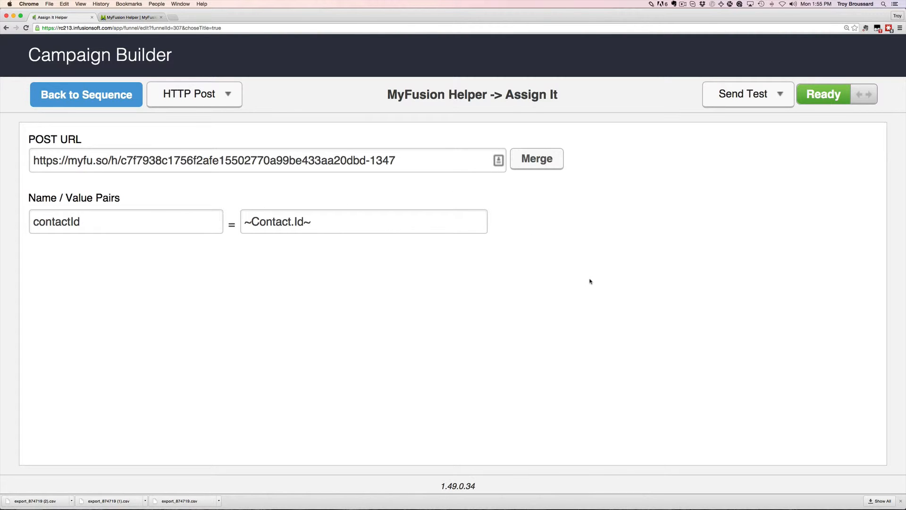
- Mark the Assign to Rep sequence as Ready and return to the campaign overview
left_click(74, 95)
left_click(74, 95)
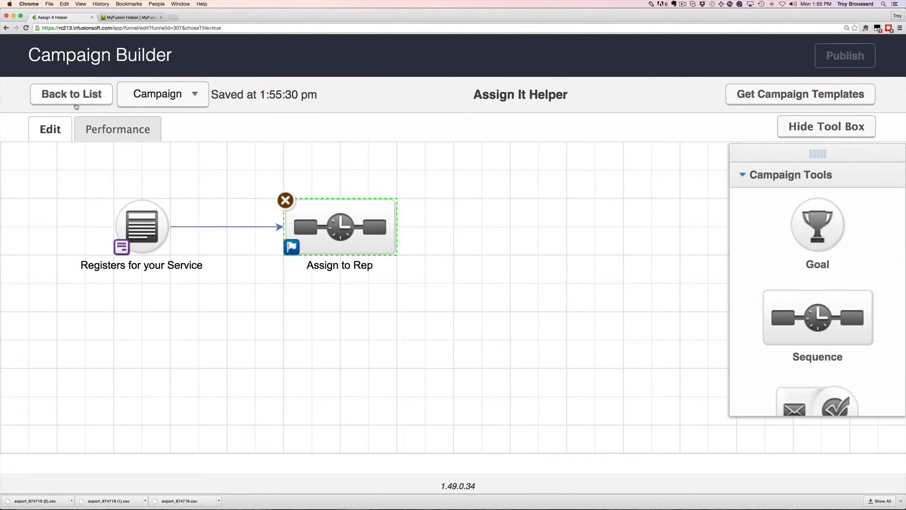
double_click(384, 245)
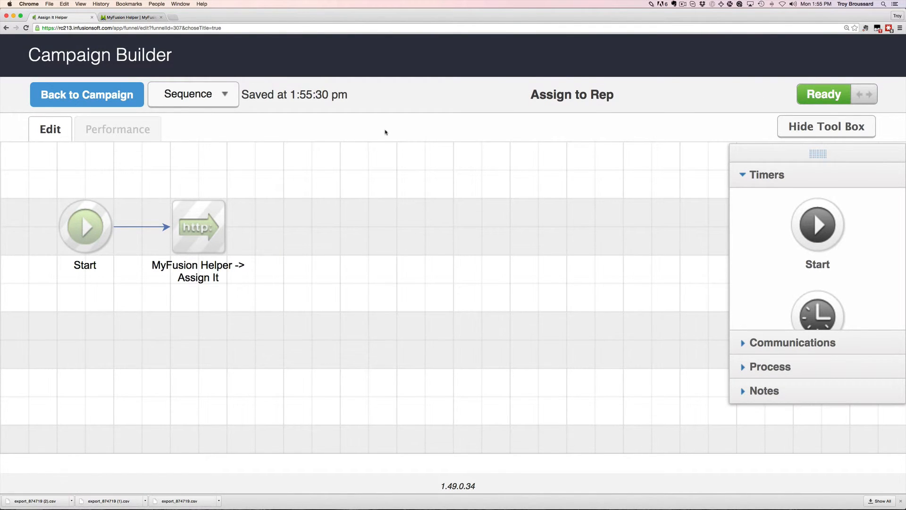
left_click(107, 96)
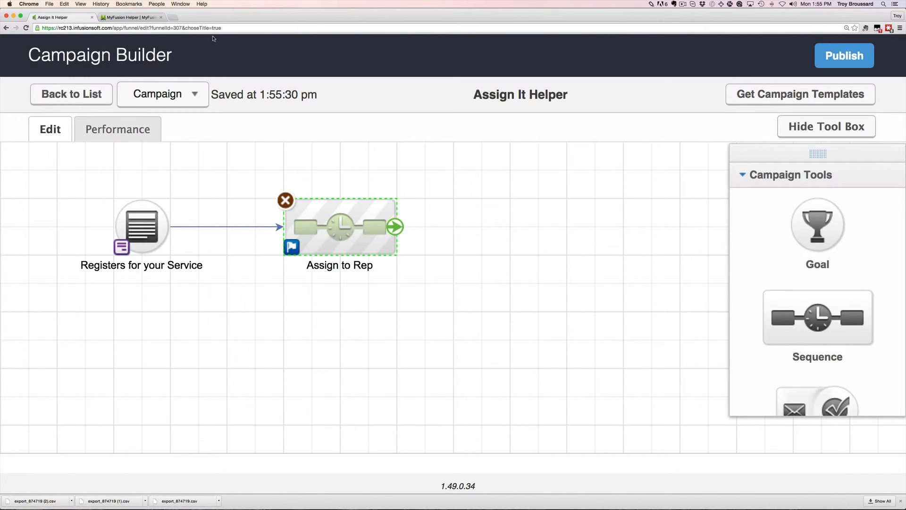
- Copy the Assign It Test Helper's link again in MyFusion Solutions and return to the Infusionsoft campaign
left_click(144, 22)
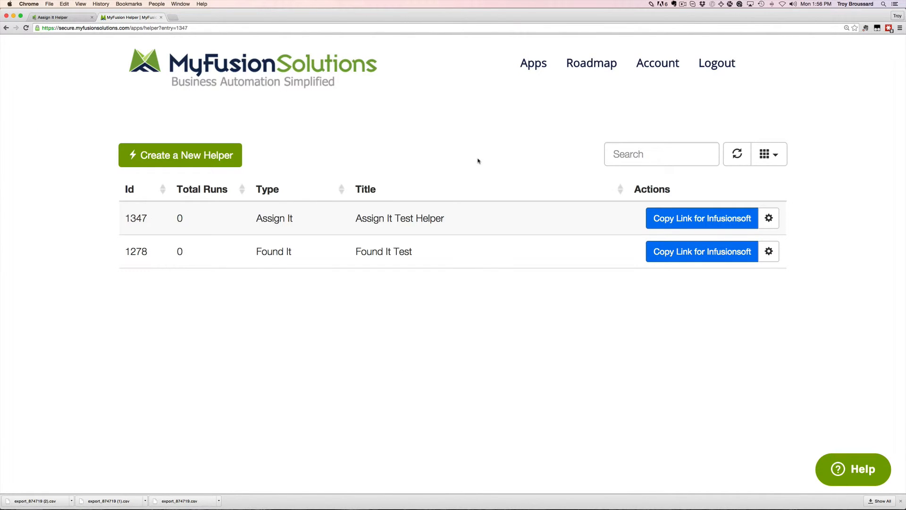
left_click(700, 218)
left_click(59, 19)
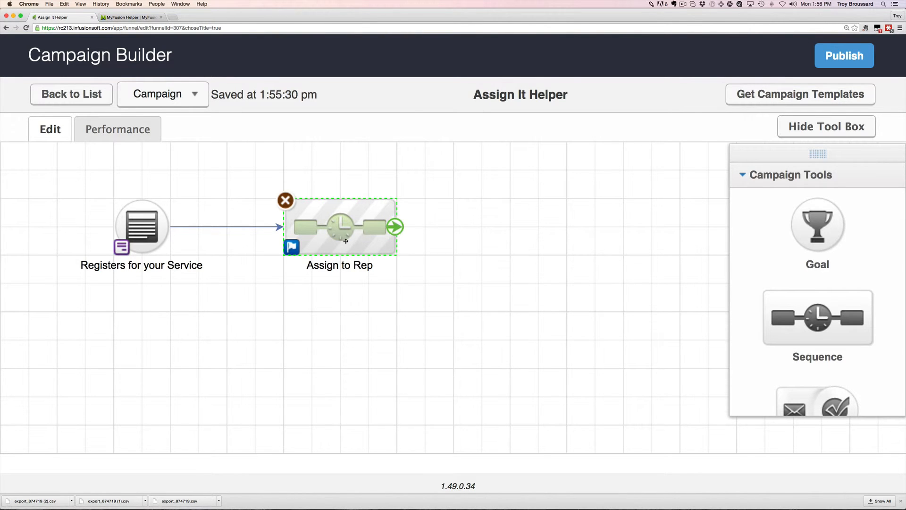
- Copy the POST URL from the sequence's HTTP post and search the MyFusion Solutions helper list for it
double_click(345, 241)
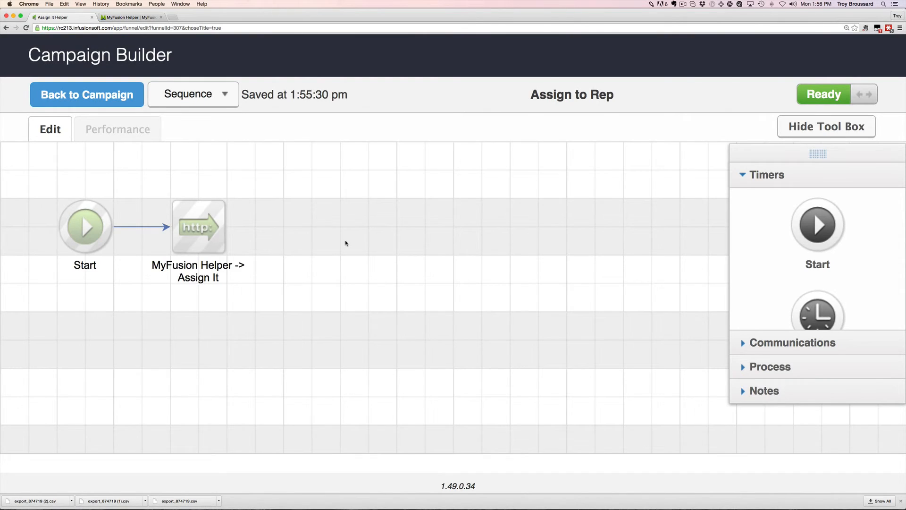
double_click(196, 223)
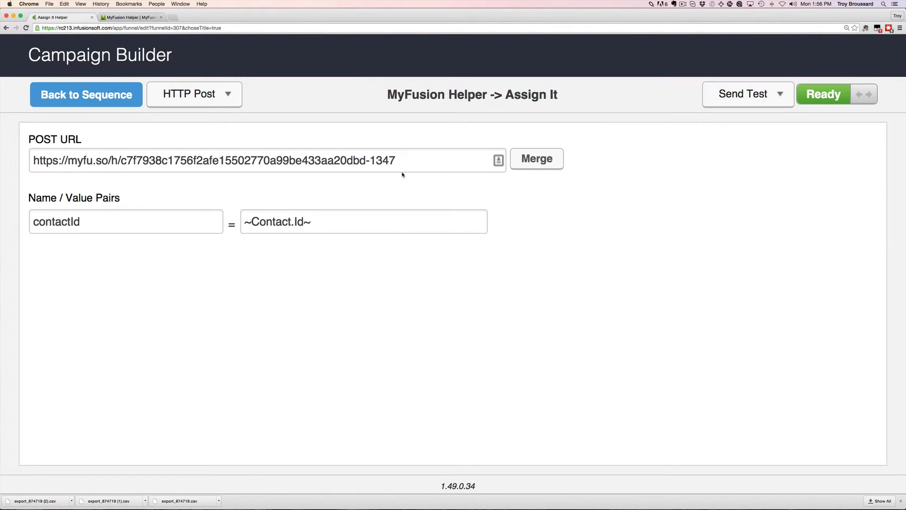
triple_click(415, 156)
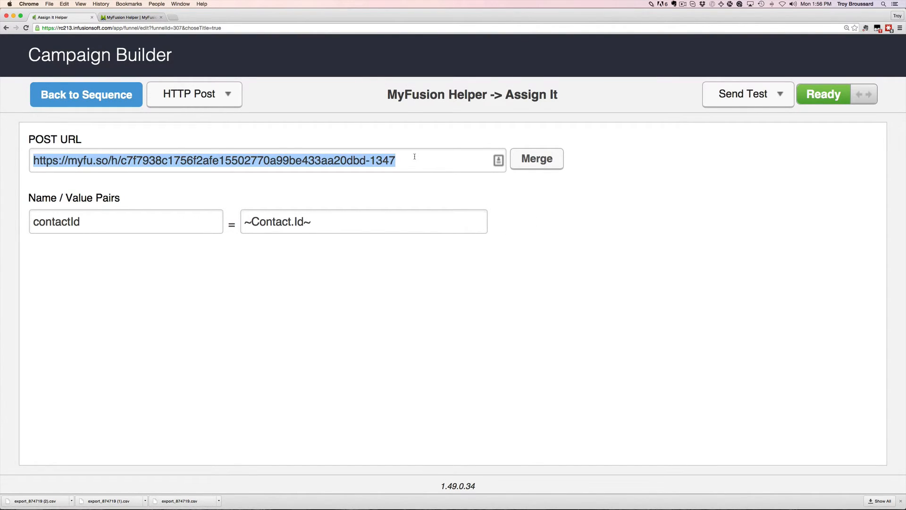
key("super+c")
left_click(138, 18)
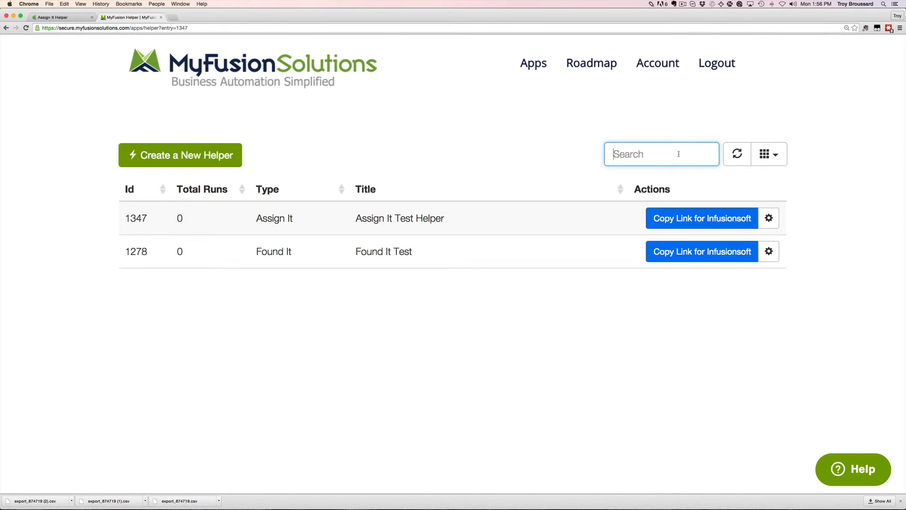
key("super+v")
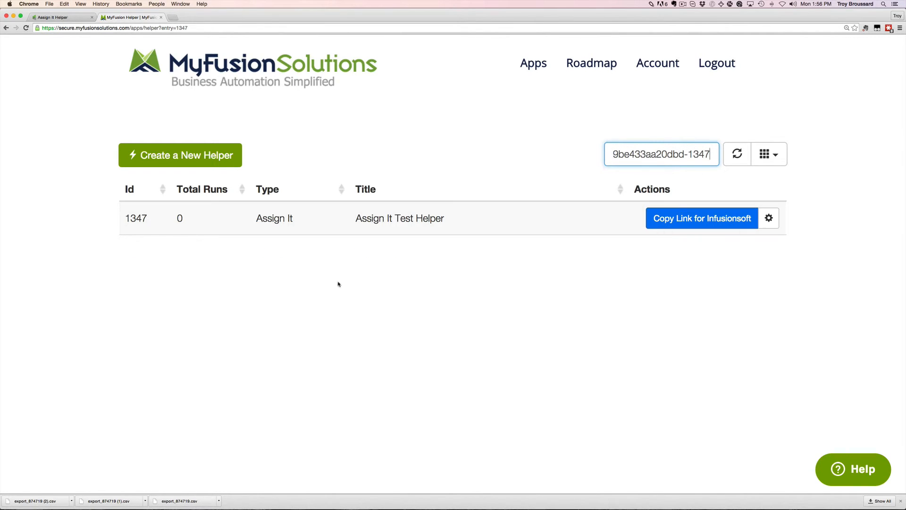